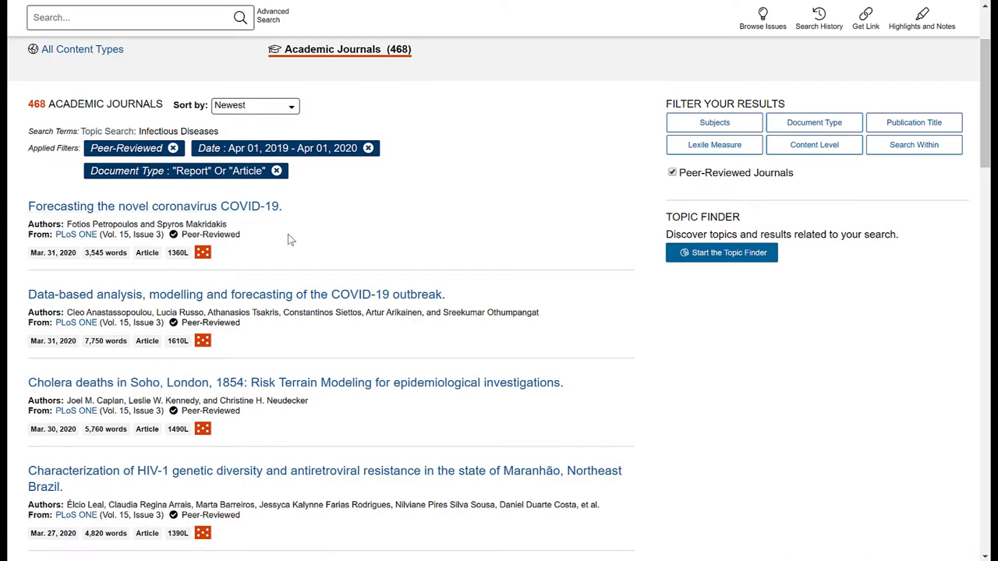
- Open the first search result, 'Forecasting the novel coronavirus COVID-19.', and view its PLoS ONE source details
left_click(239, 209)
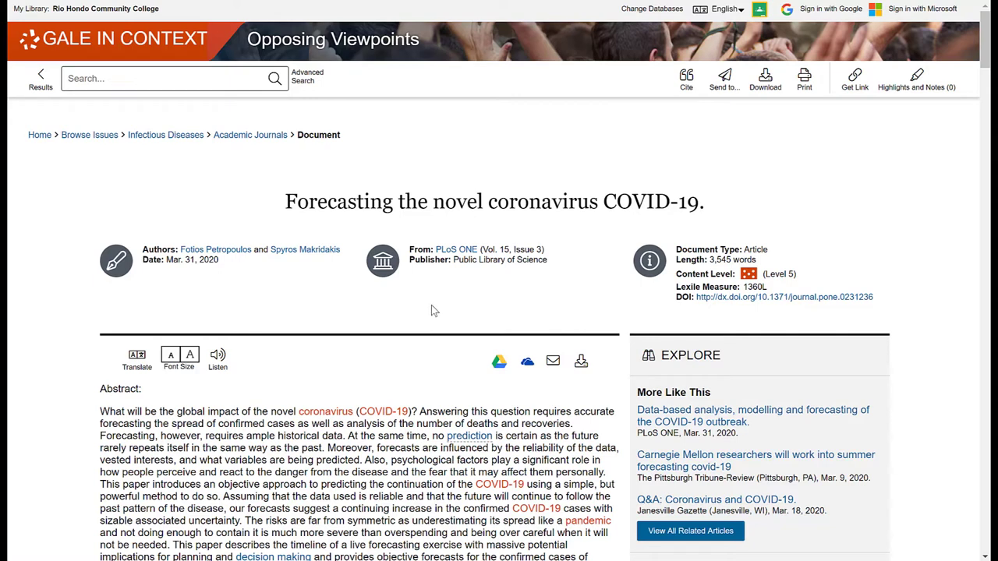
scroll(425, 310, "down", 1)
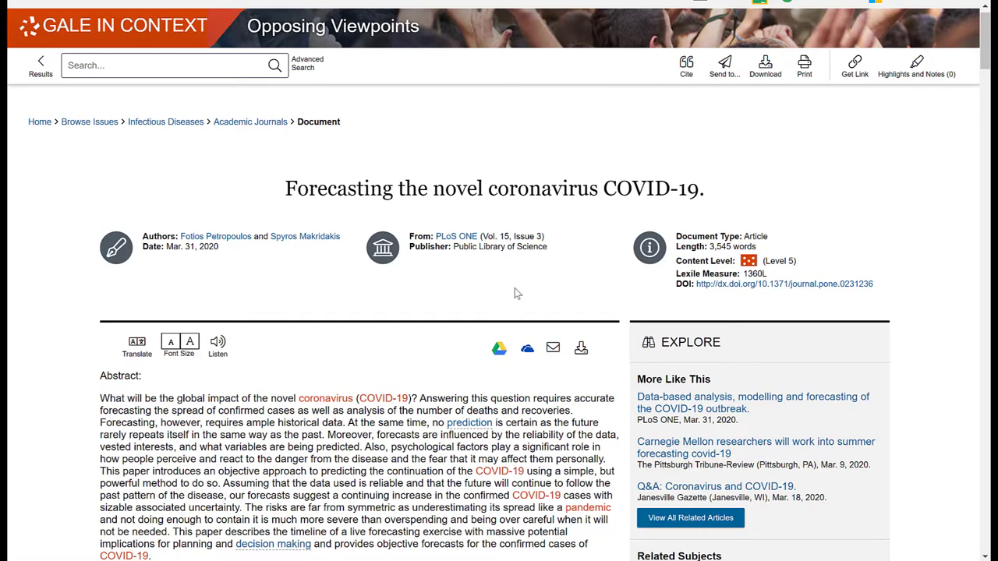
- Scroll through the article from the abstract, Introduction and forecast rounds down to the References
scroll(439, 304, "down", 2)
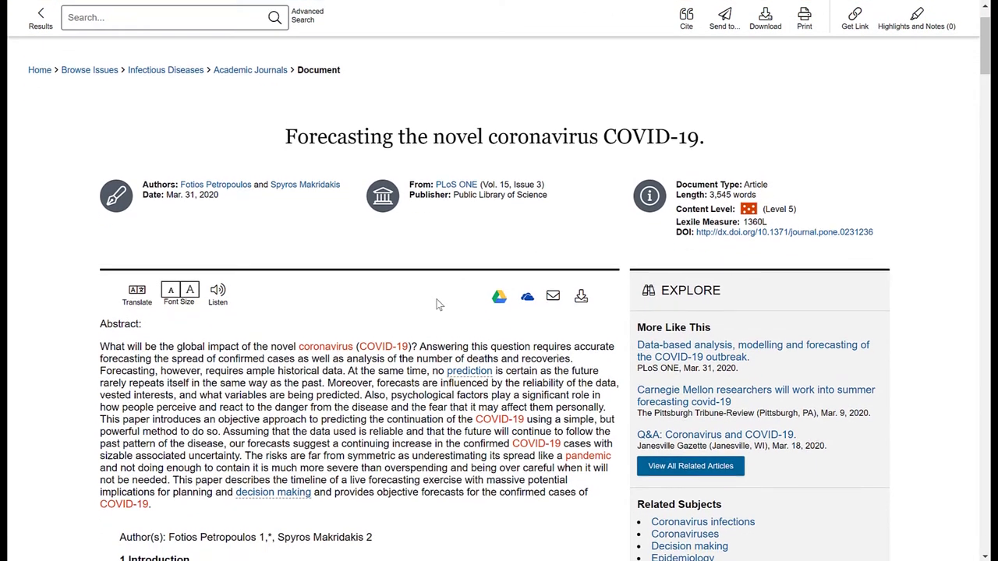
scroll(439, 304, "down", 3)
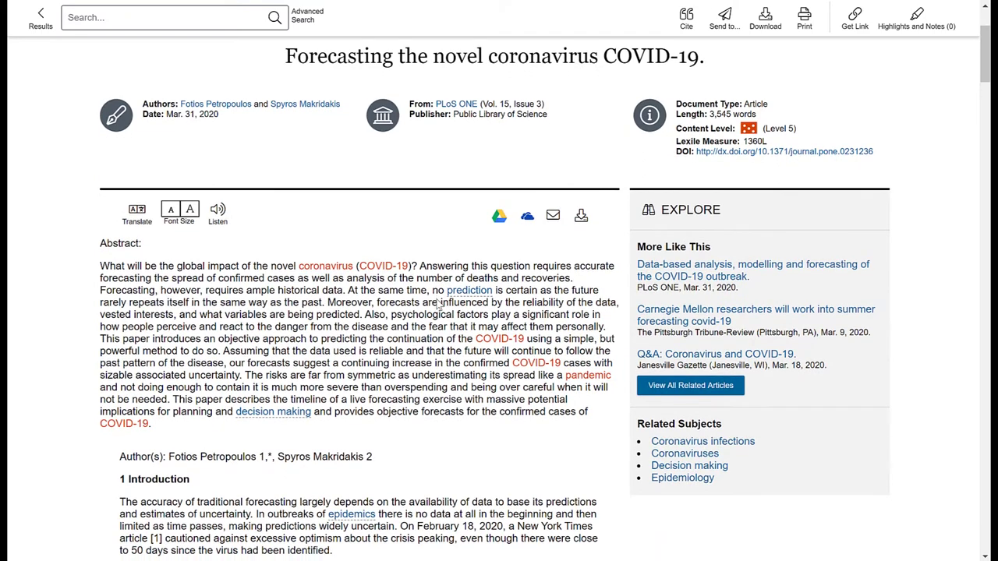
scroll(335, 312, "down", 1)
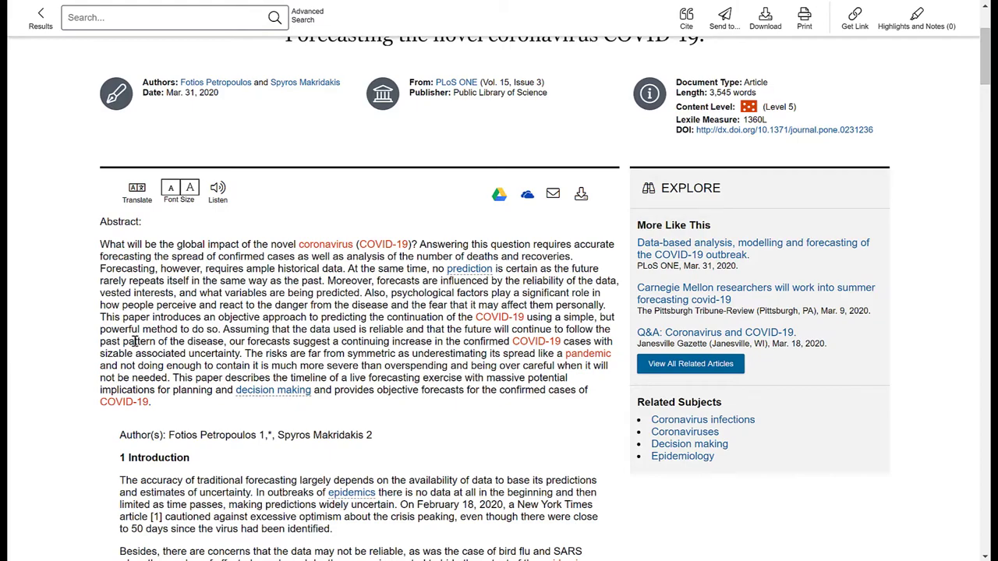
scroll(247, 329, "down", 2)
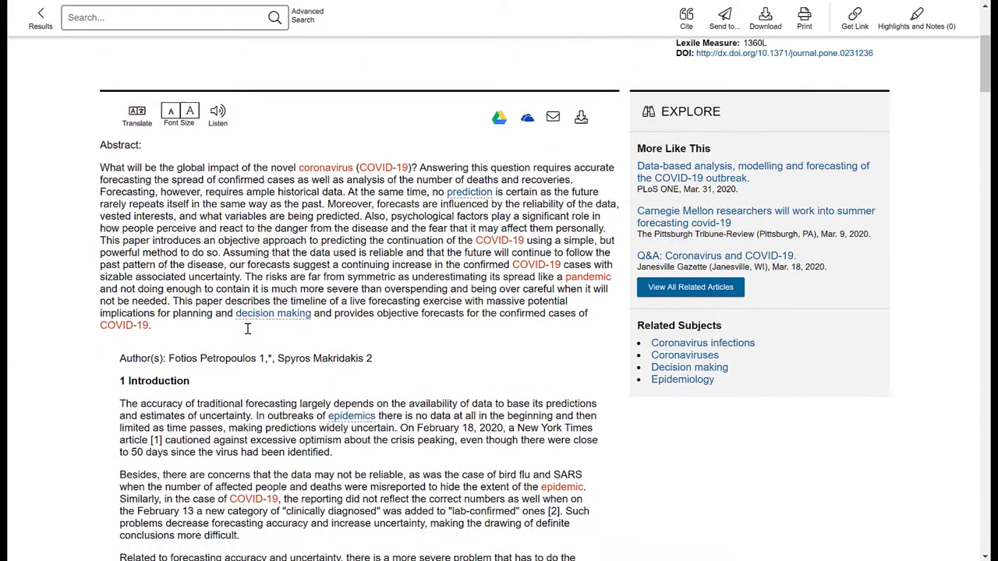
scroll(247, 329, "down", 7)
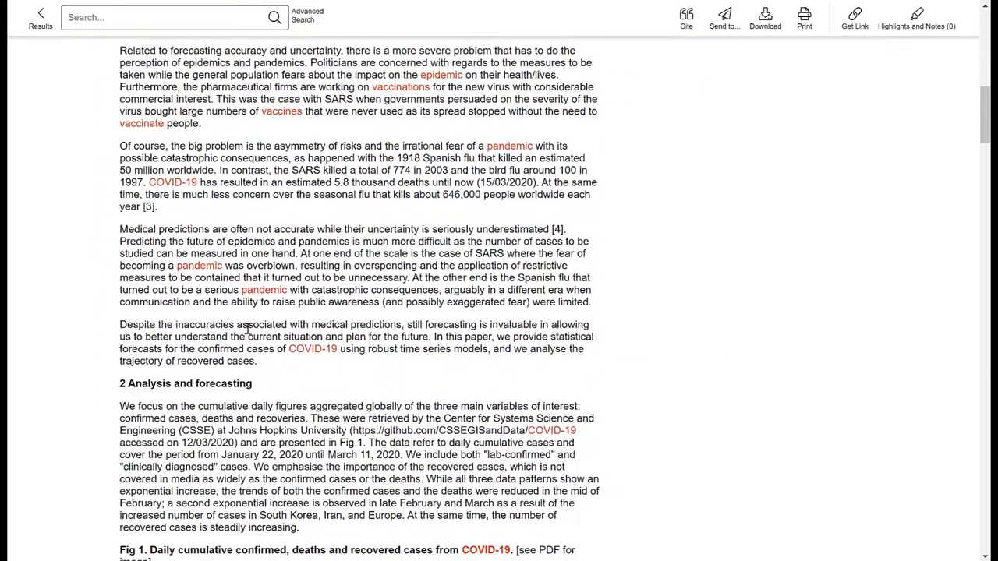
scroll(248, 329, "up", 2)
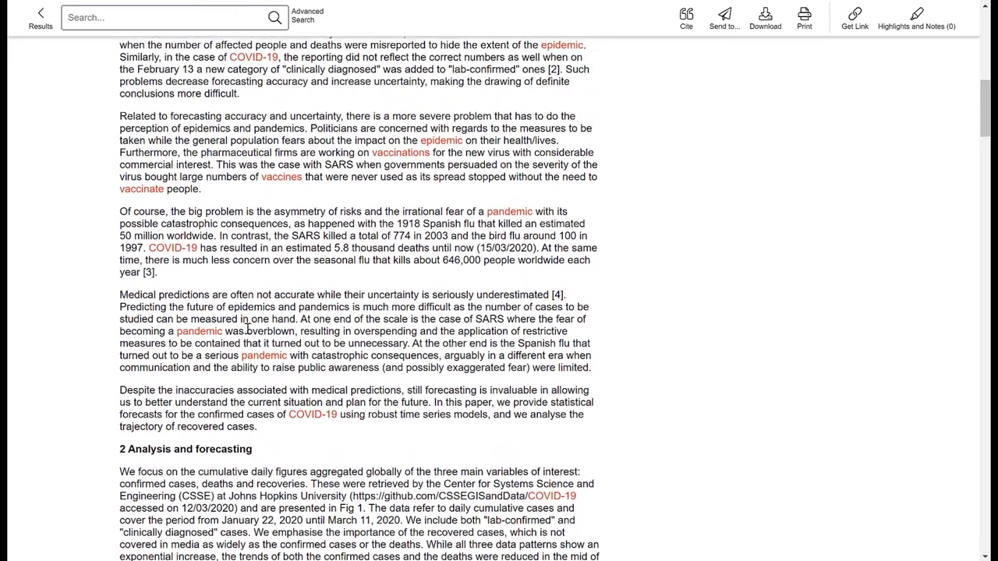
scroll(247, 329, "down", 1)
scroll(248, 327, "up", 1)
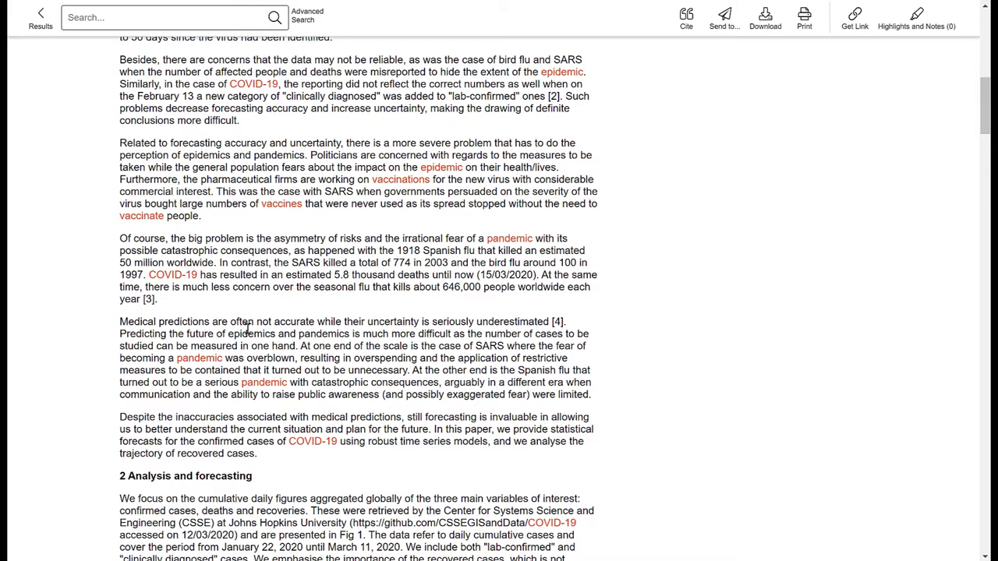
scroll(247, 329, "down", 4)
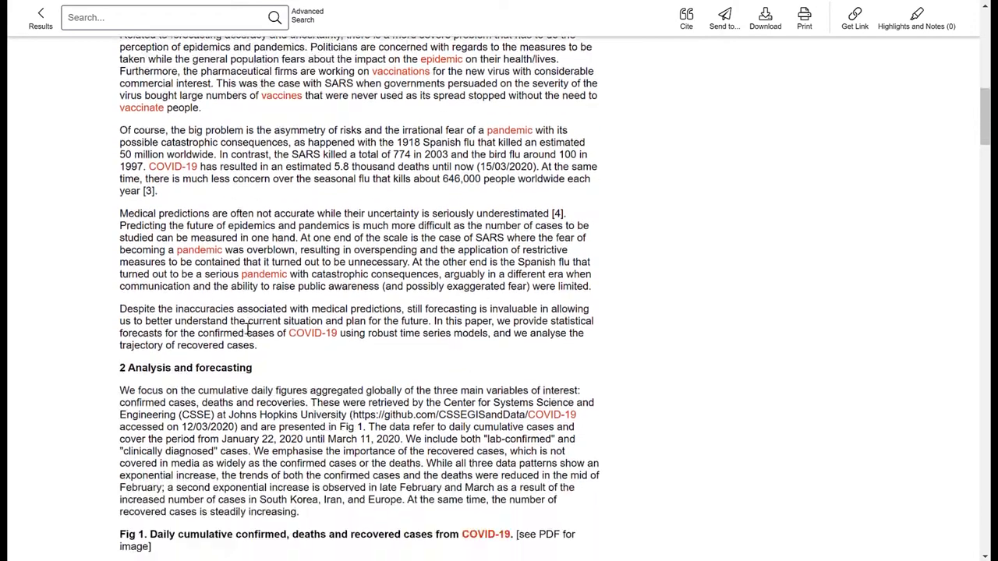
scroll(247, 329, "down", 1)
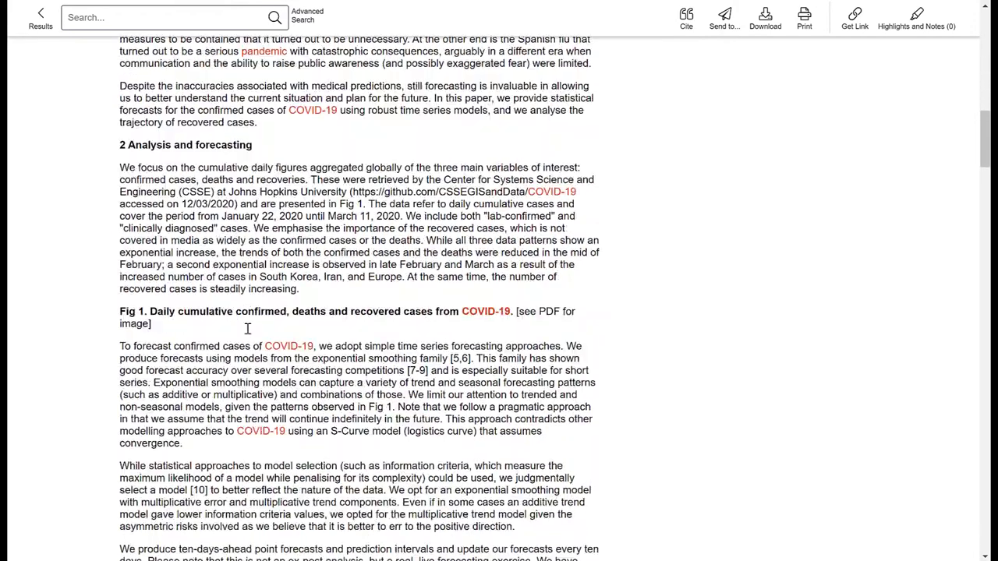
scroll(247, 329, "down", 3)
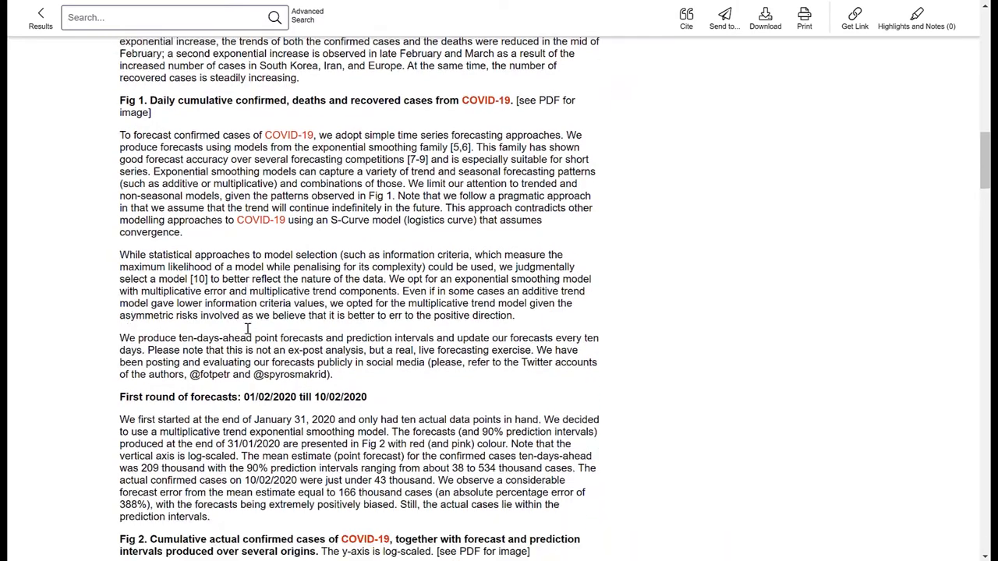
scroll(247, 329, "down", 4)
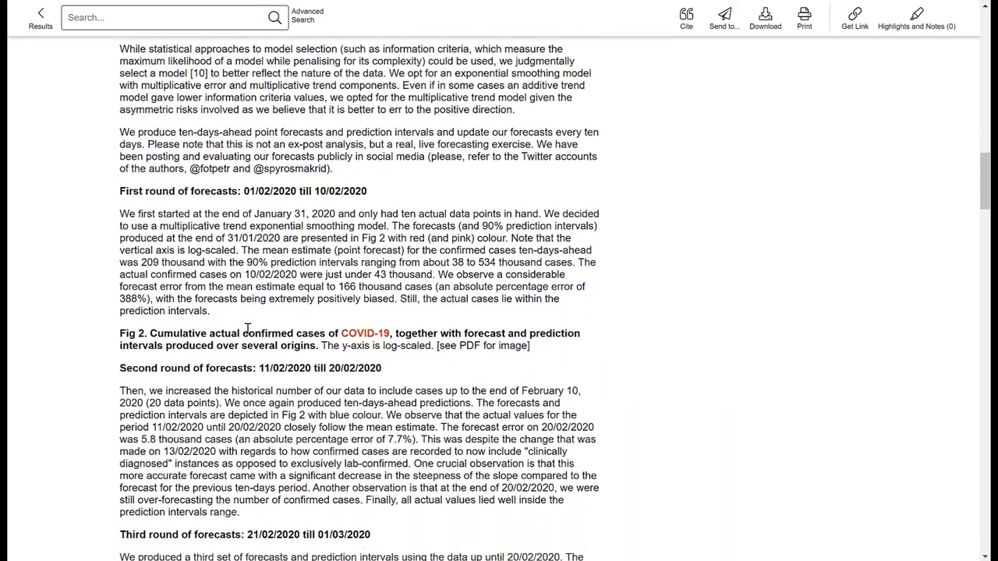
scroll(248, 329, "down", 6)
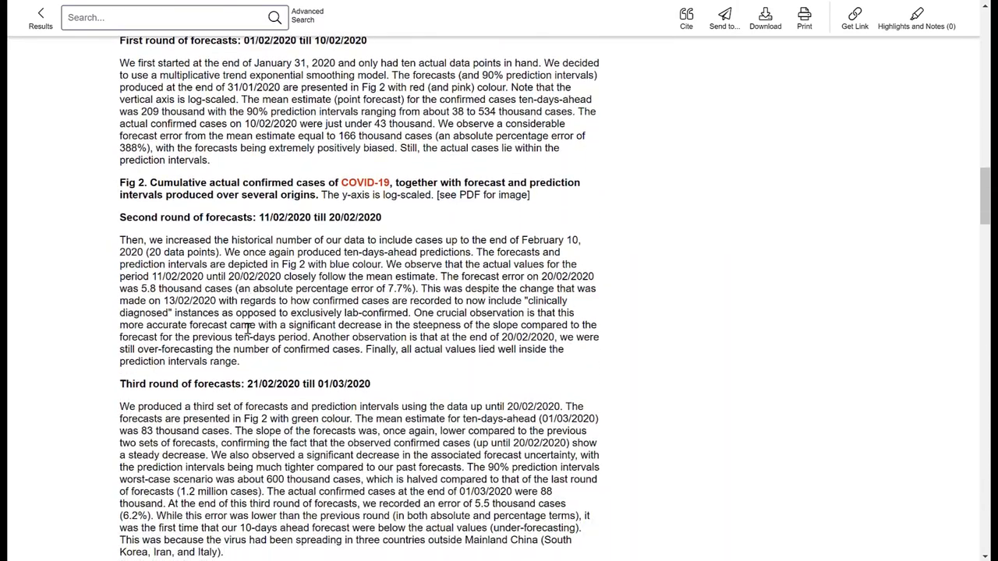
scroll(247, 329, "down", 14)
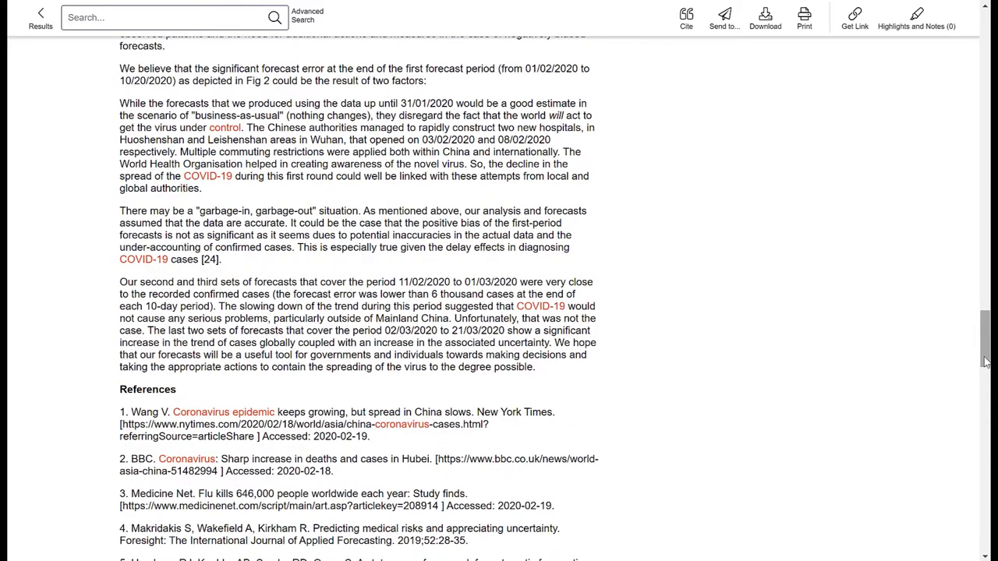
- Drag the scrollbar to the bottom of the article page to reach the citation export tools
left_click_drag(985, 363, 970, 531)
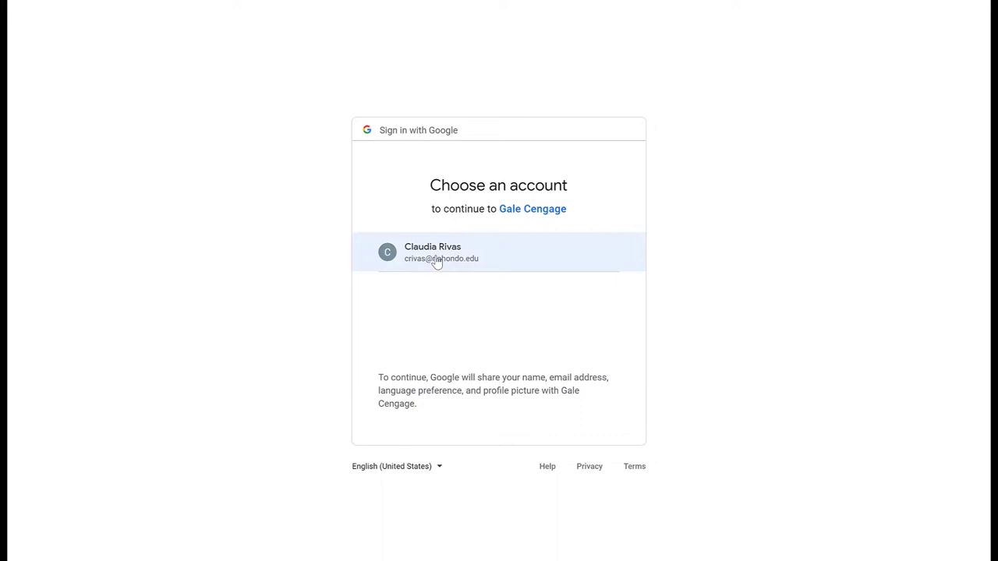
- Authorize Gale with the college Google account to manage Drive files, then dismiss the COMPLETE notice
left_click(437, 262)
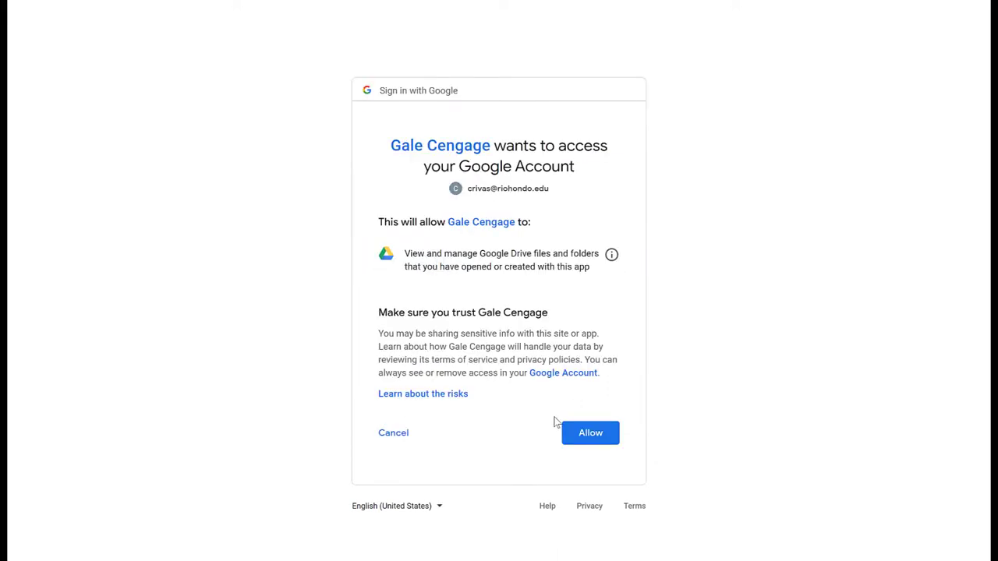
left_click(595, 438)
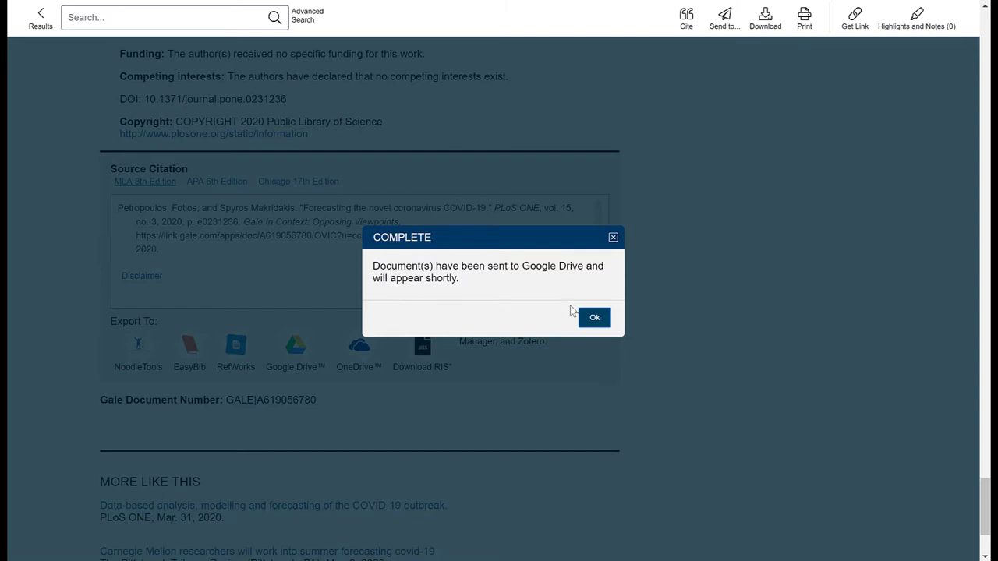
left_click(594, 319)
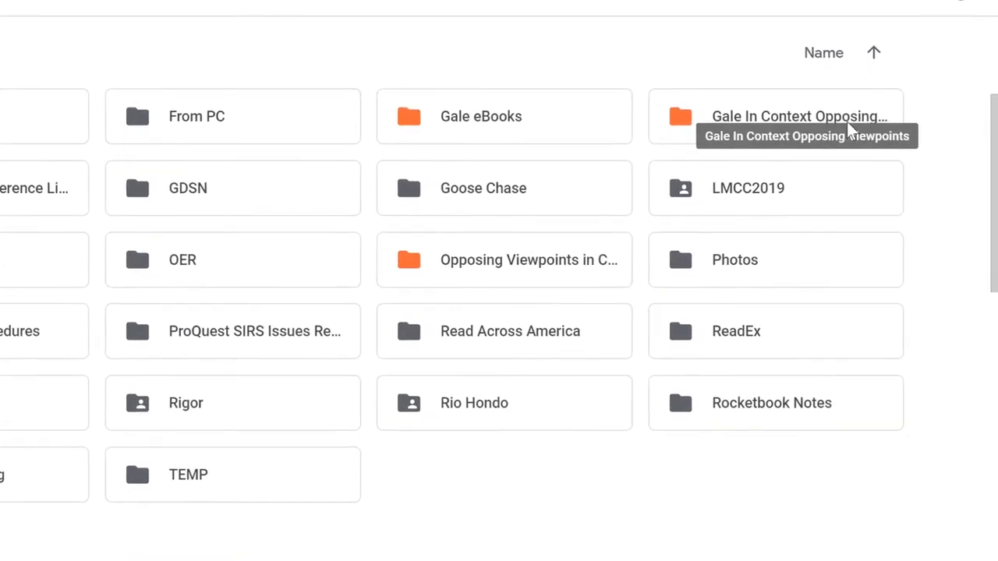
- Open the Gale In Context Opposing Viewpoints folder and preview 'Citations - MLA8-Forecasting the novel coronavirus COVID-19.'
left_click(847, 121)
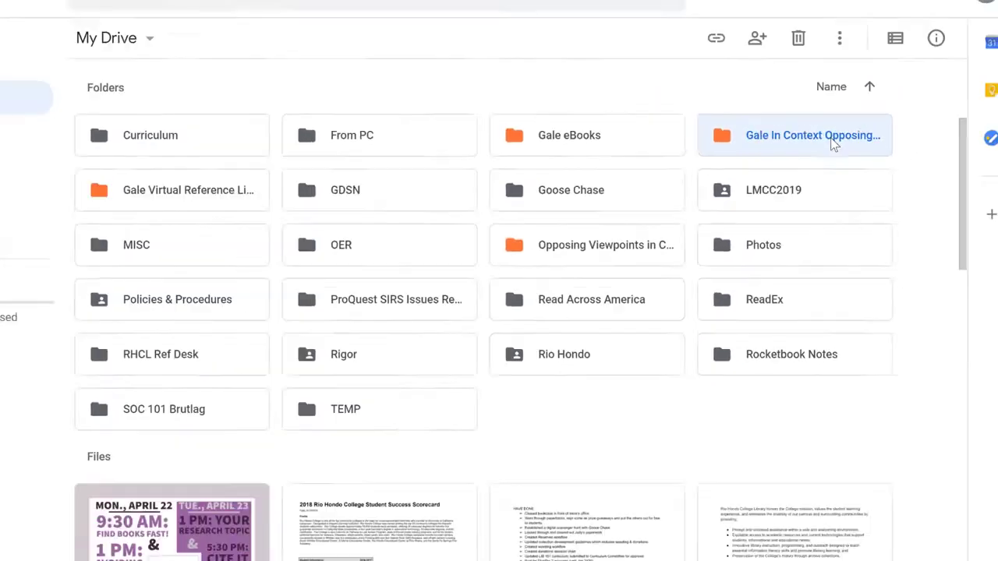
double_click(834, 145)
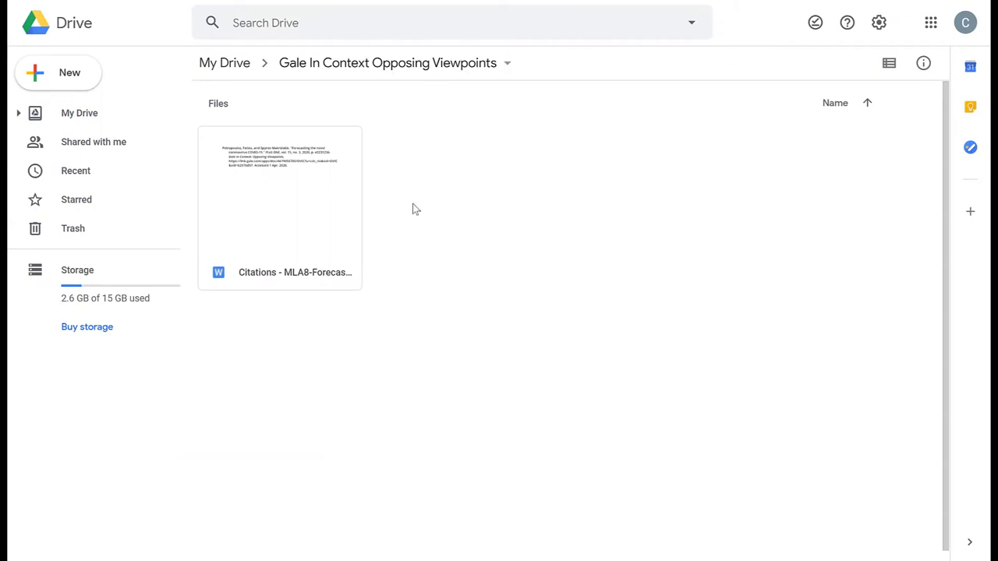
double_click(298, 189)
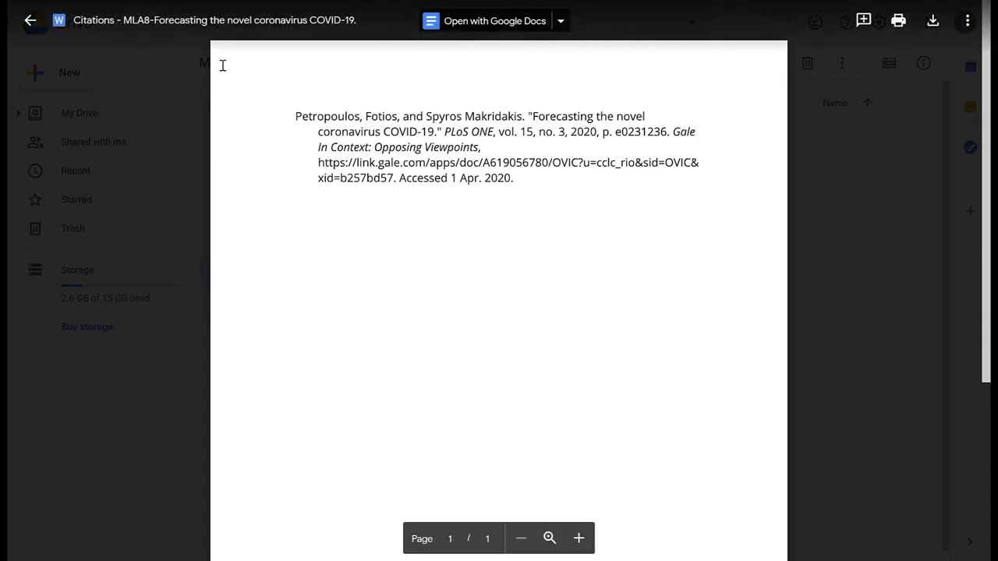
- Close the Drive preview and scroll back up to the article's header toolbar
left_click(30, 24)
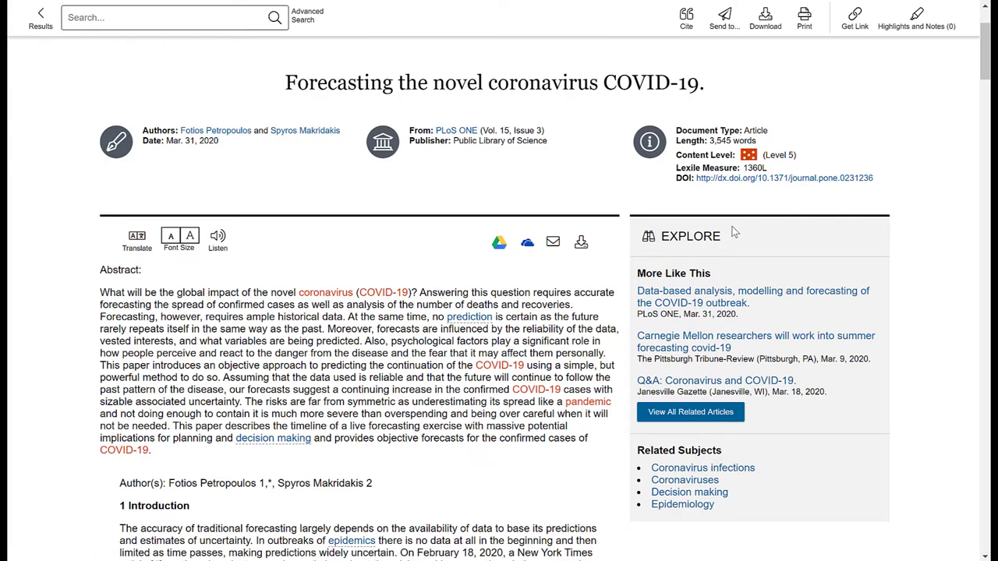
scroll(733, 232, "up", 2)
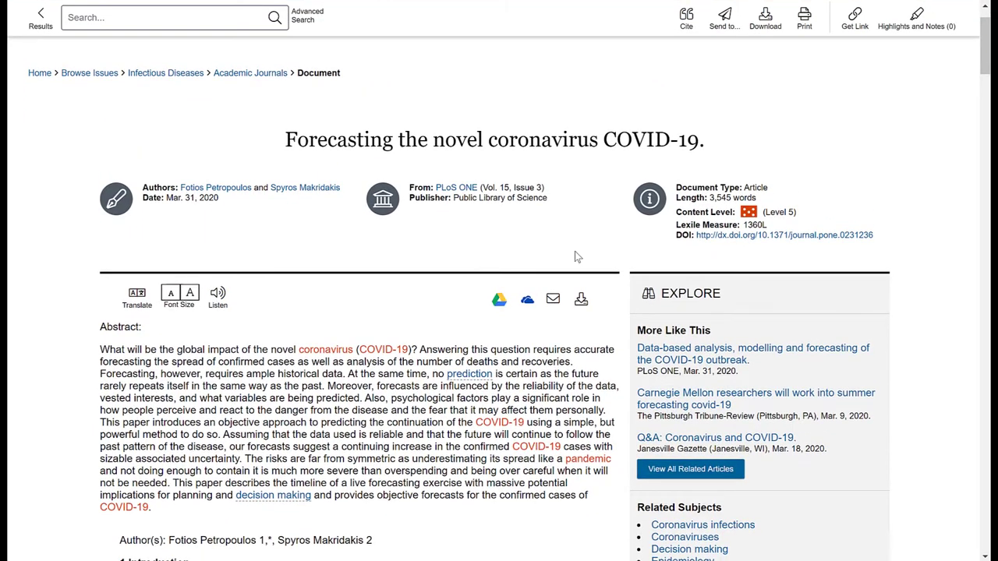
scroll(597, 236, "up", 2)
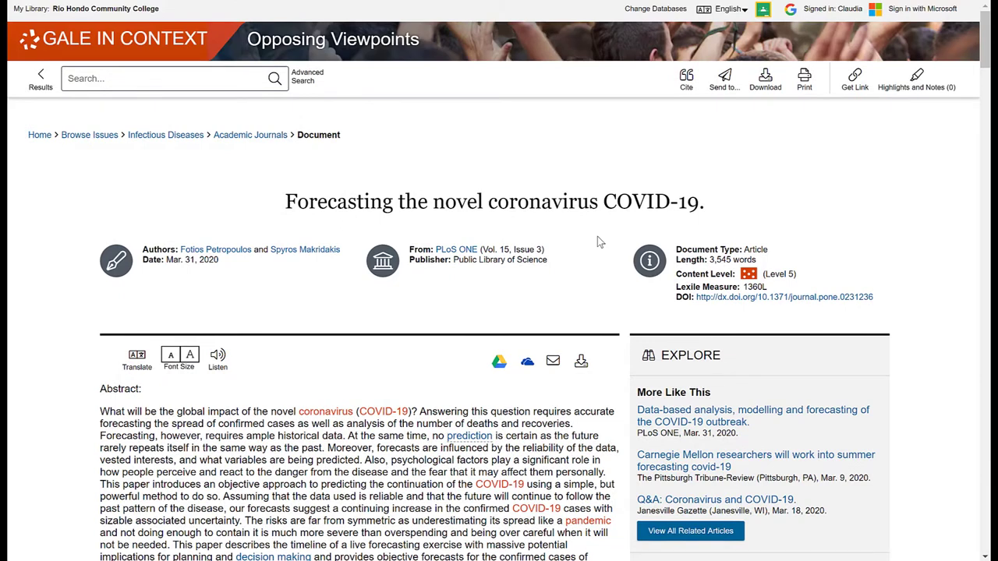
left_click(686, 81)
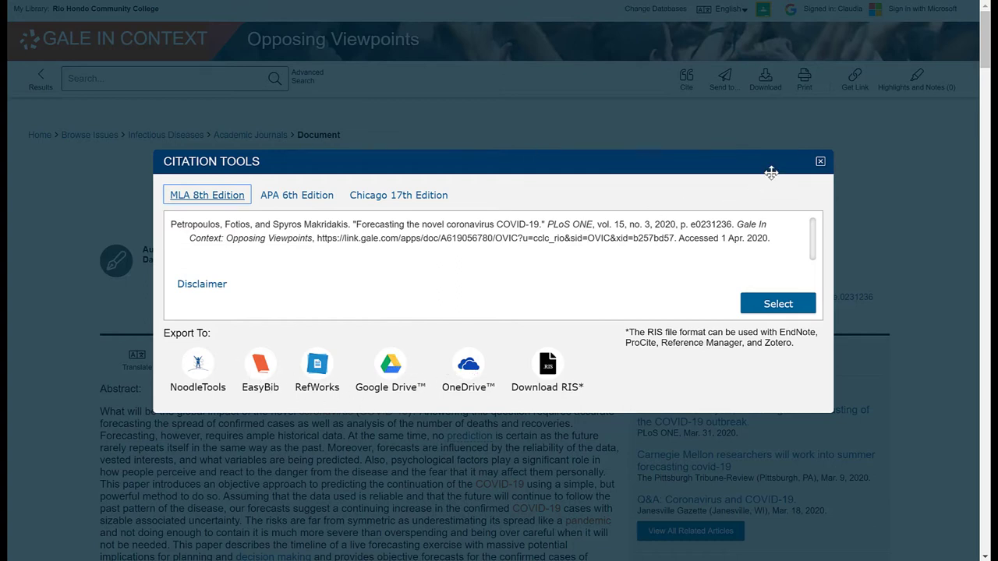
left_click(822, 162)
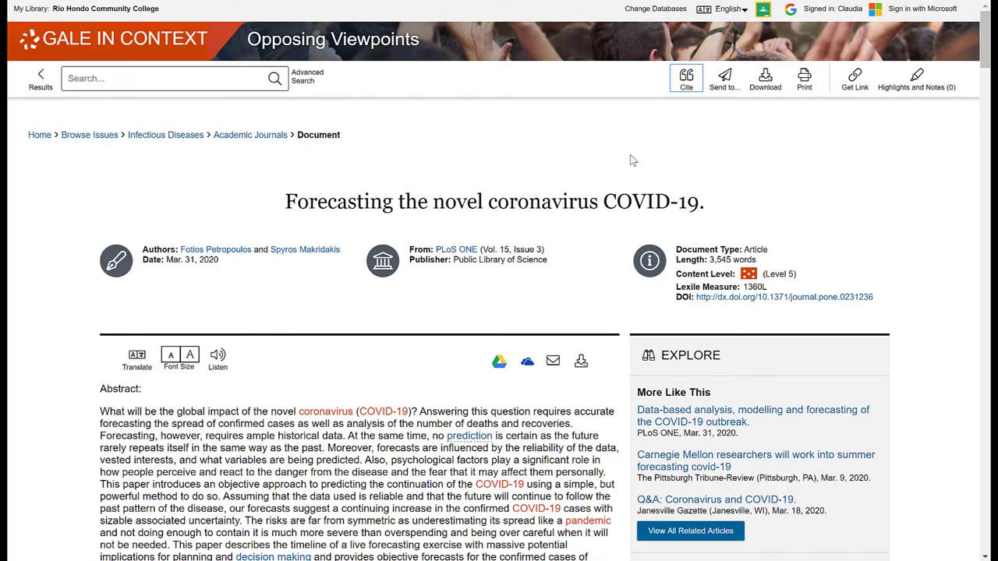
- Email the article as Full Text to the library's Gmail address
left_click(725, 81)
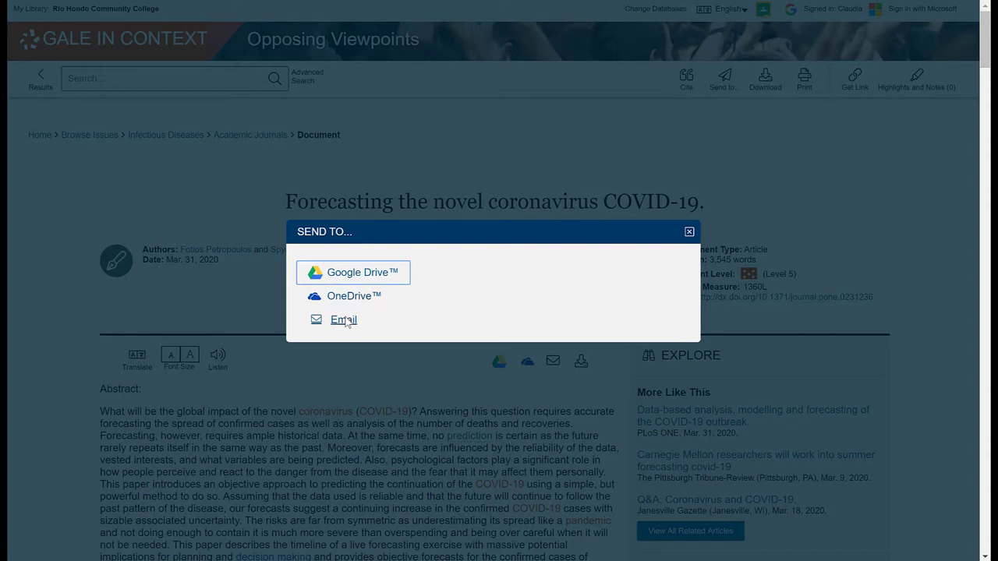
left_click(689, 232)
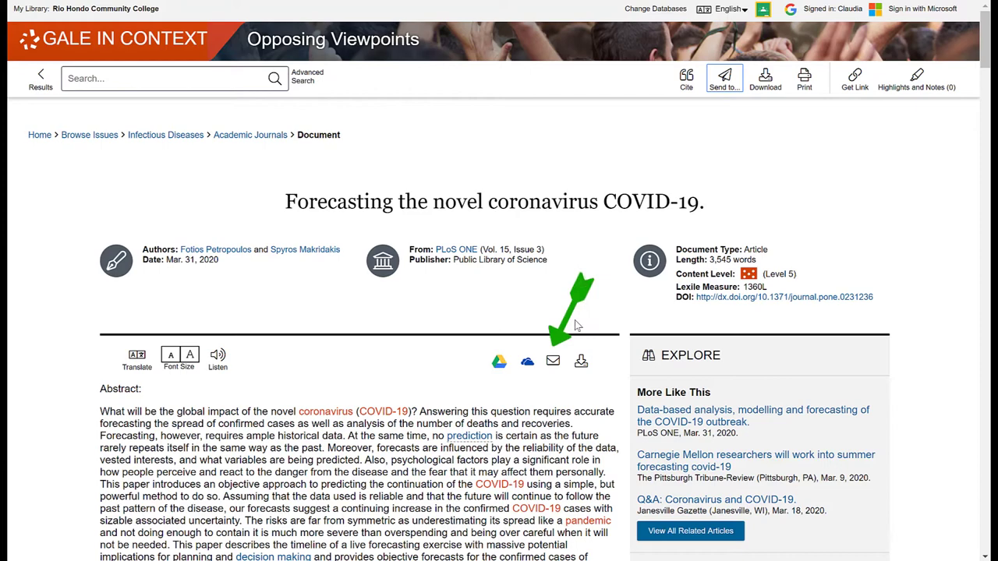
left_click(554, 364)
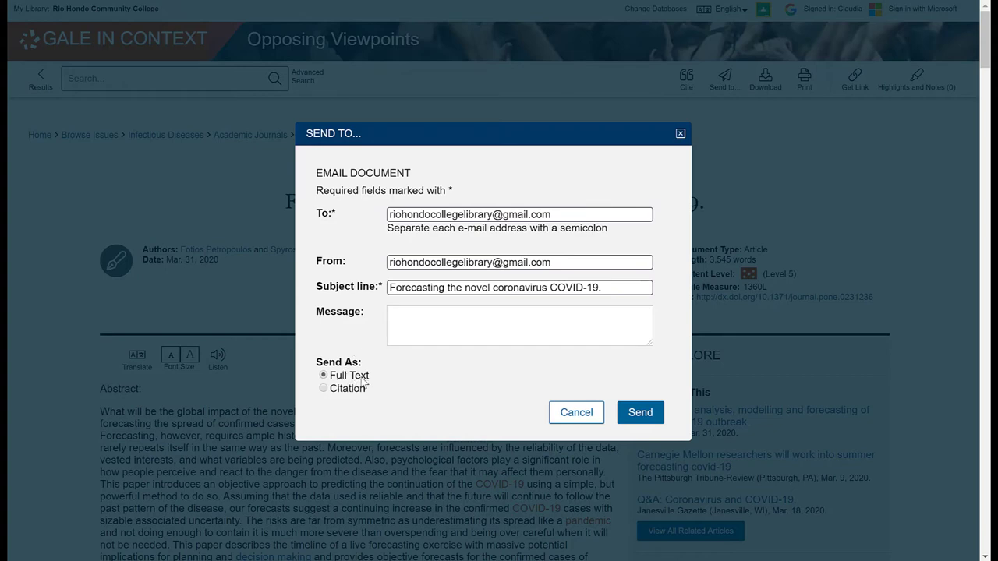
left_click(640, 413)
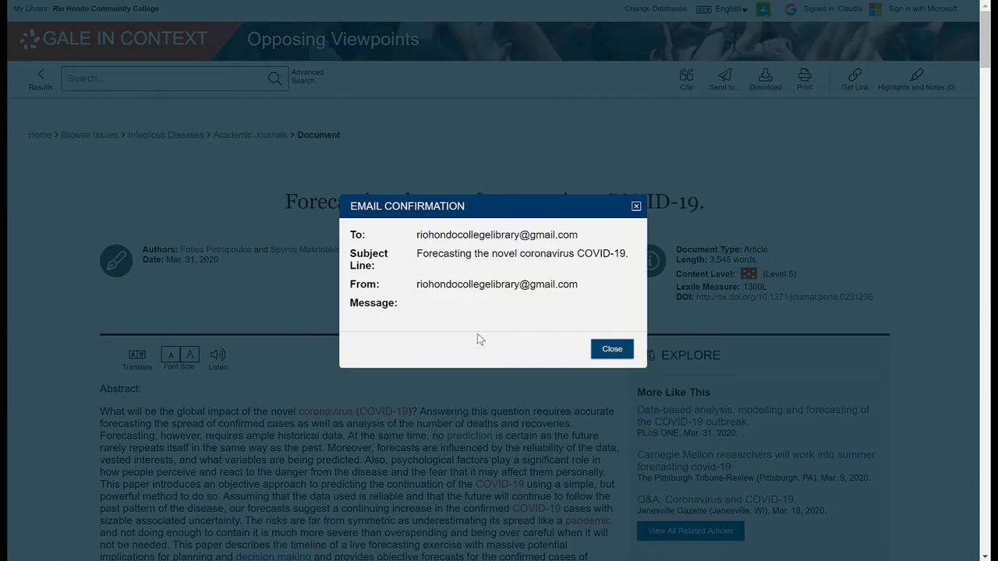
- Dismiss the Email Confirmation and open the forecasting article message in the Gmail inbox
left_click(612, 351)
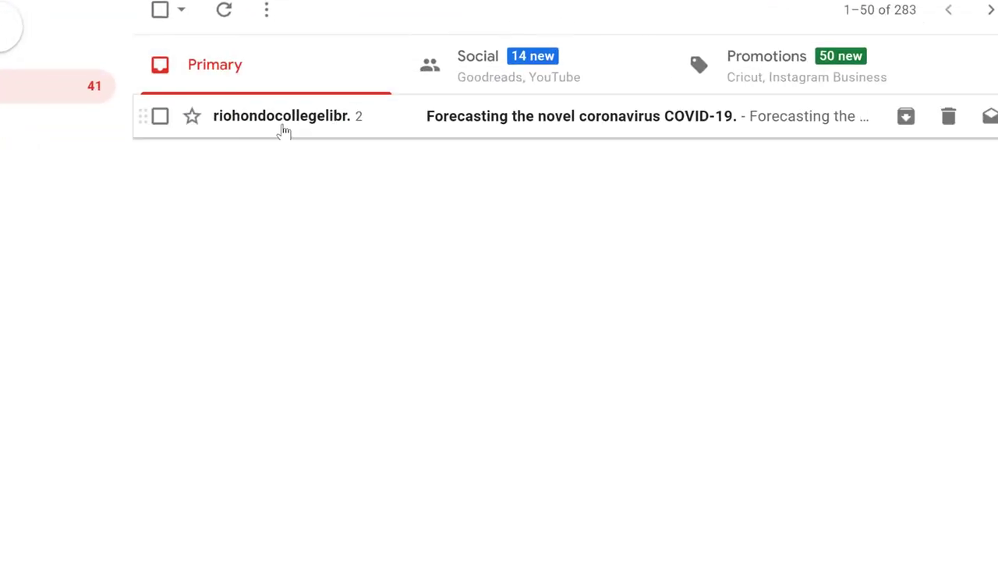
mouse_move(324, 129)
left_click(530, 143)
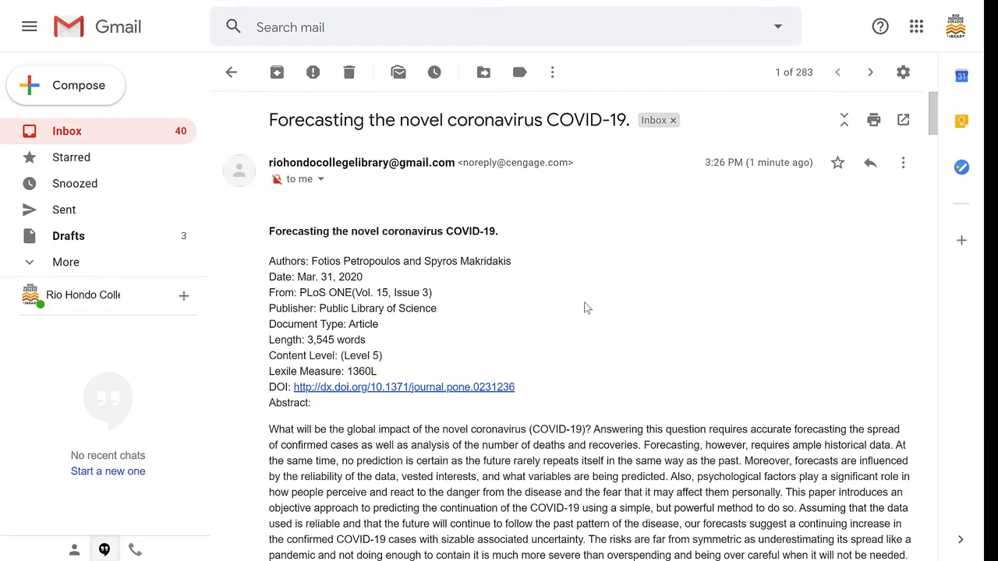
- Scroll through the email body to the end of the article text
scroll(586, 308, "down", 2)
scroll(587, 308, "down", 2)
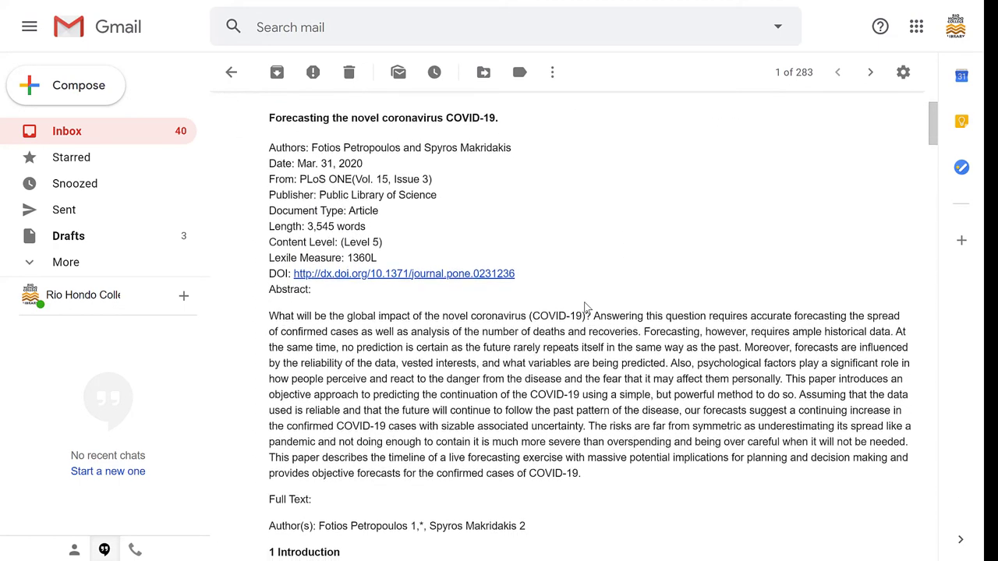
scroll(586, 308, "up", 1)
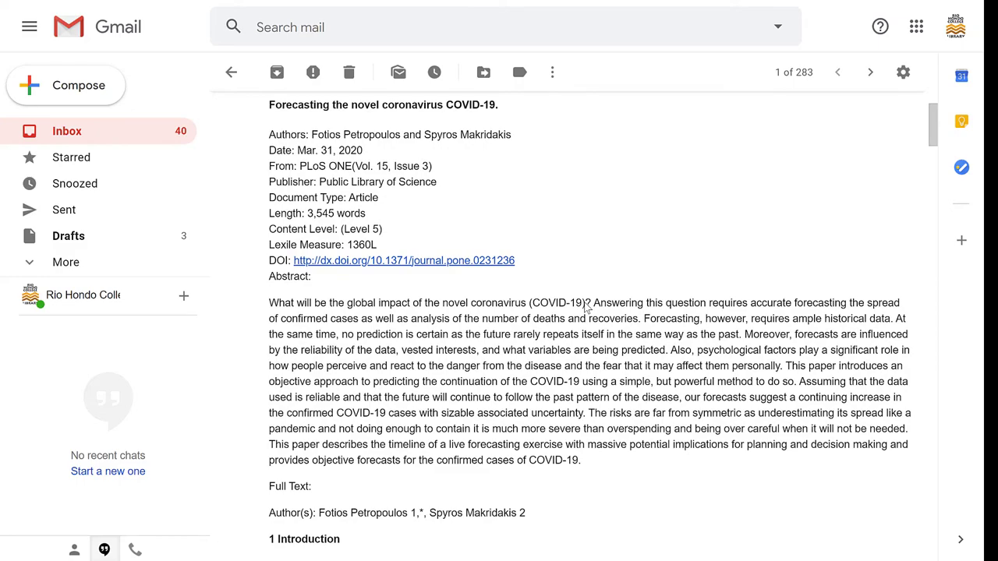
scroll(586, 308, "down", 2)
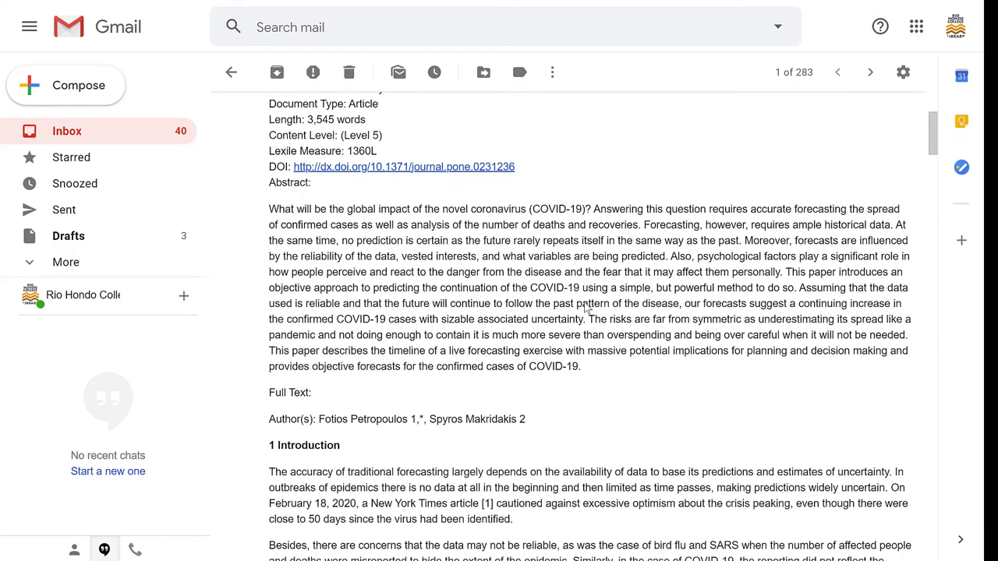
scroll(586, 308, "down", 15)
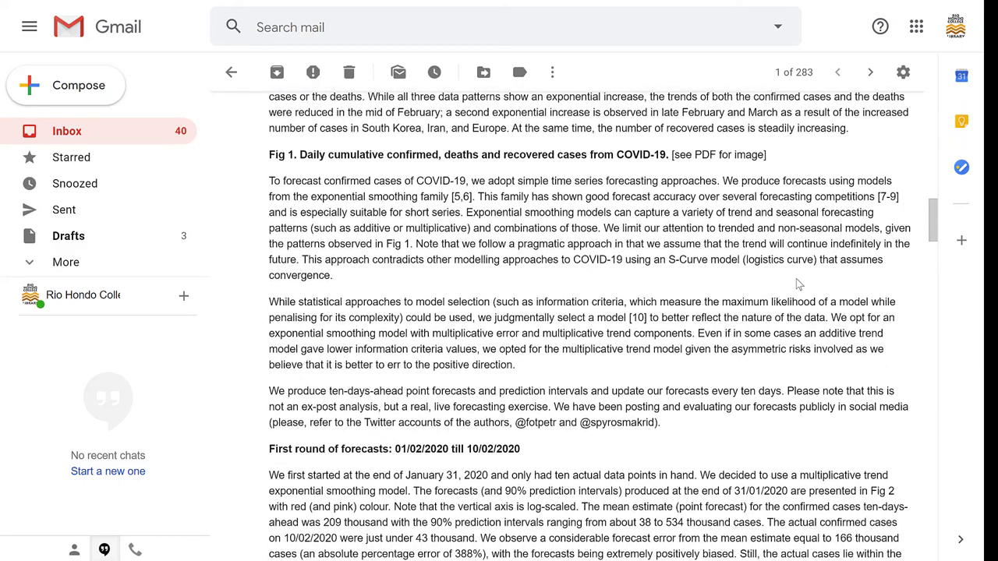
left_click_drag(933, 219, 936, 533)
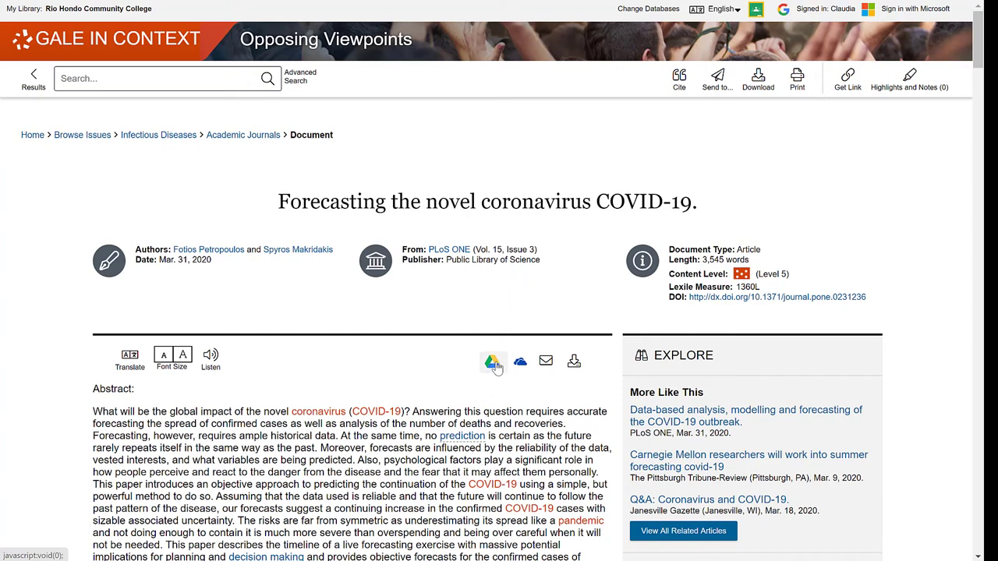
- Send the full article to Google Drive and acknowledge the COMPLETE dialog
left_click(493, 363)
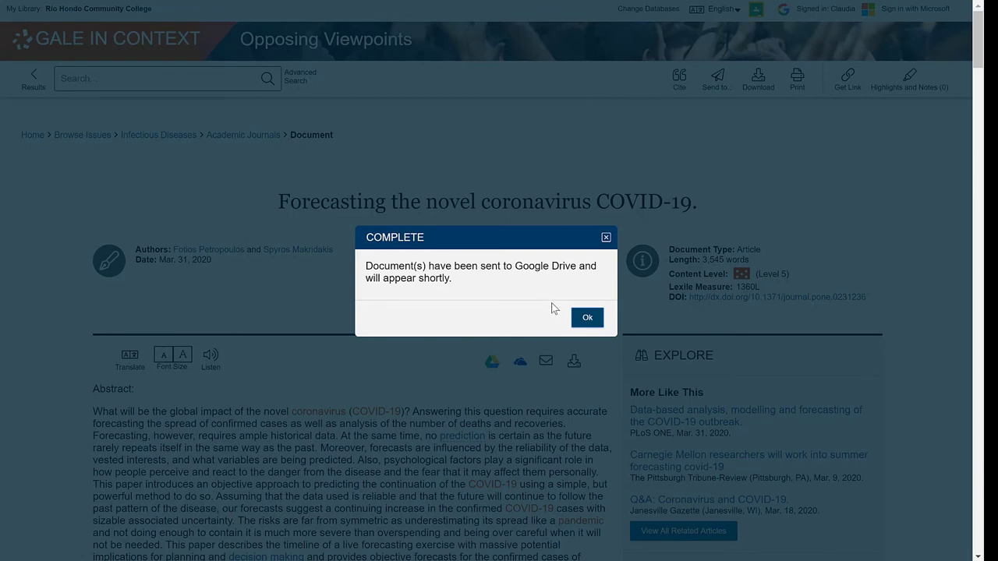
left_click(588, 320)
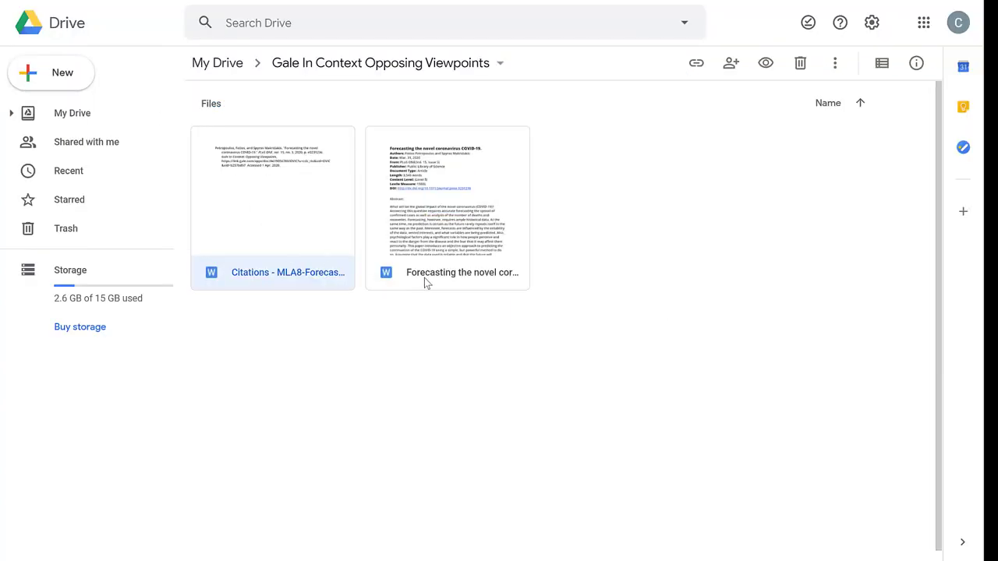
- Preview the Forecasting Word file in the Gale In Context Opposing Viewpoints folder, scrolling to its end
double_click(462, 250)
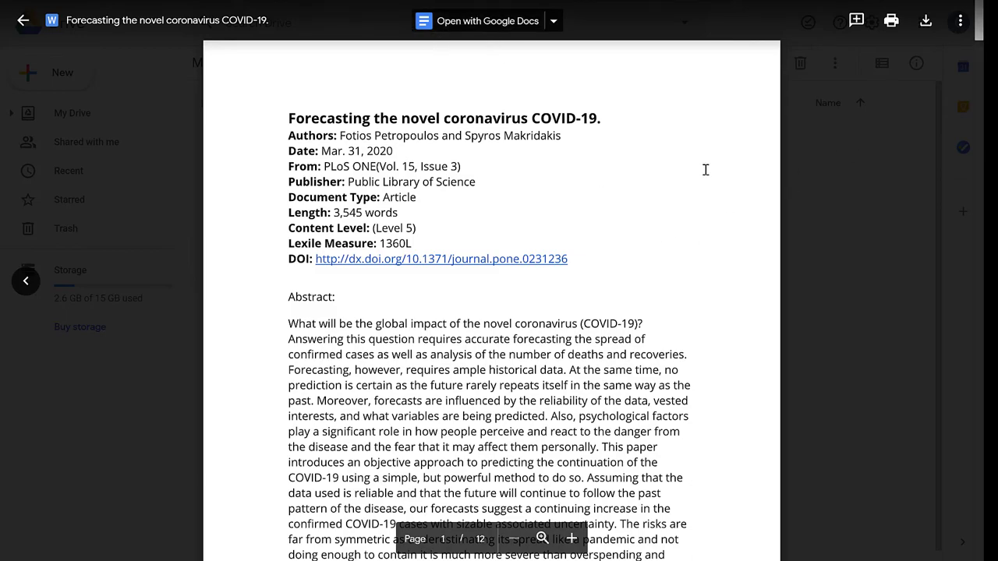
scroll(705, 168, "down", 4)
scroll(705, 169, "down", 9)
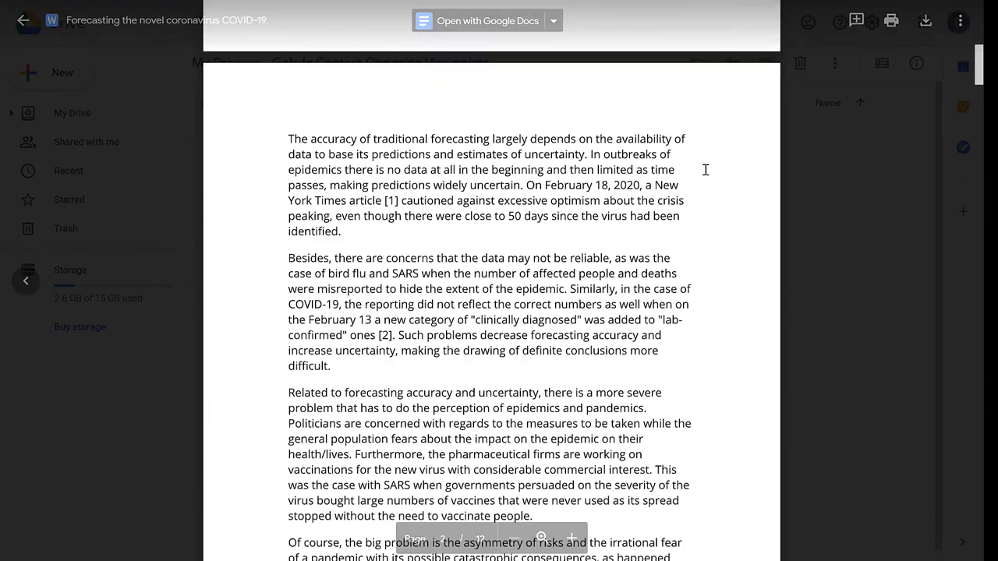
scroll(704, 170, "down", 14)
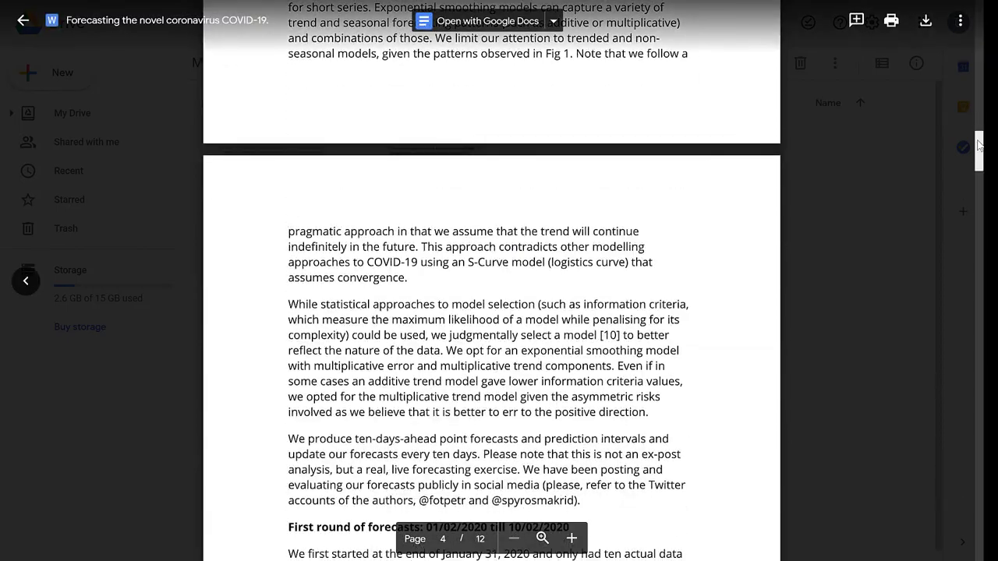
left_click_drag(979, 145, 945, 537)
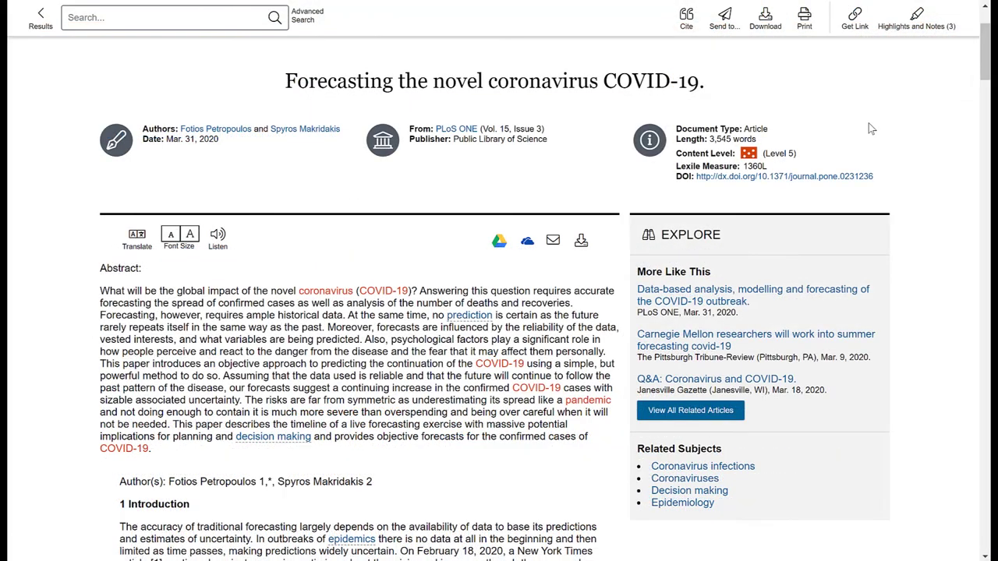
scroll(901, 142, "down", 1)
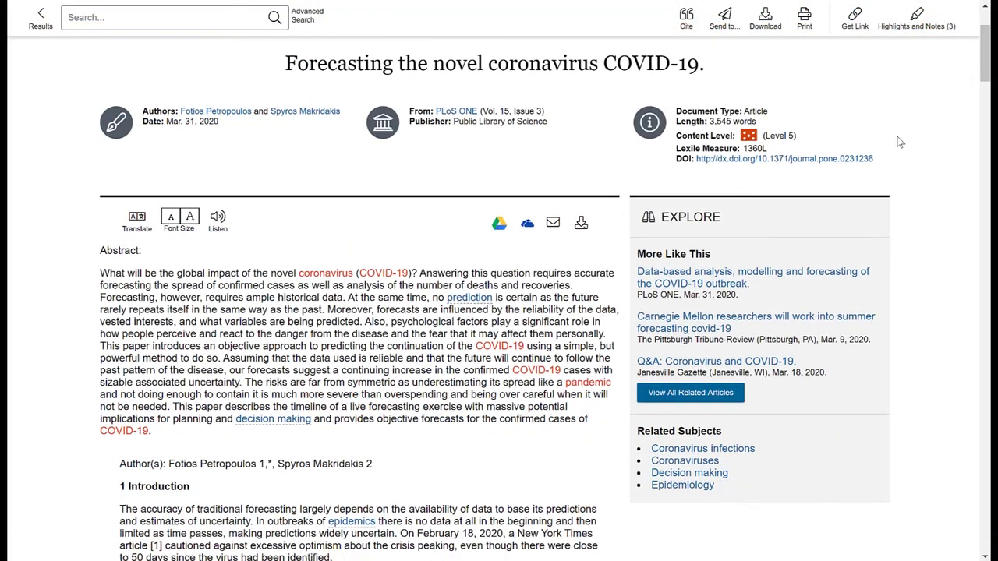
scroll(900, 142, "up", 1)
scroll(901, 142, "down", 1)
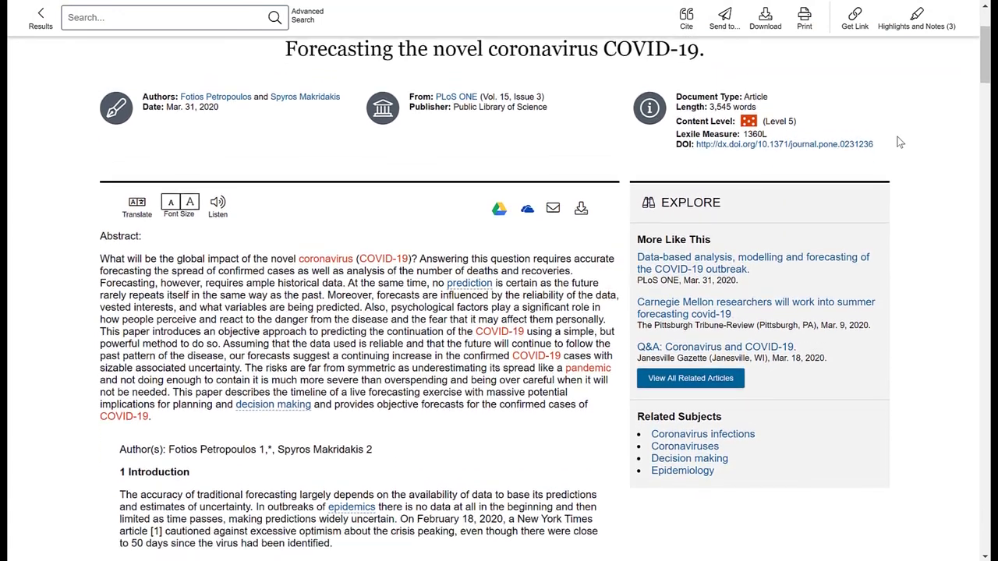